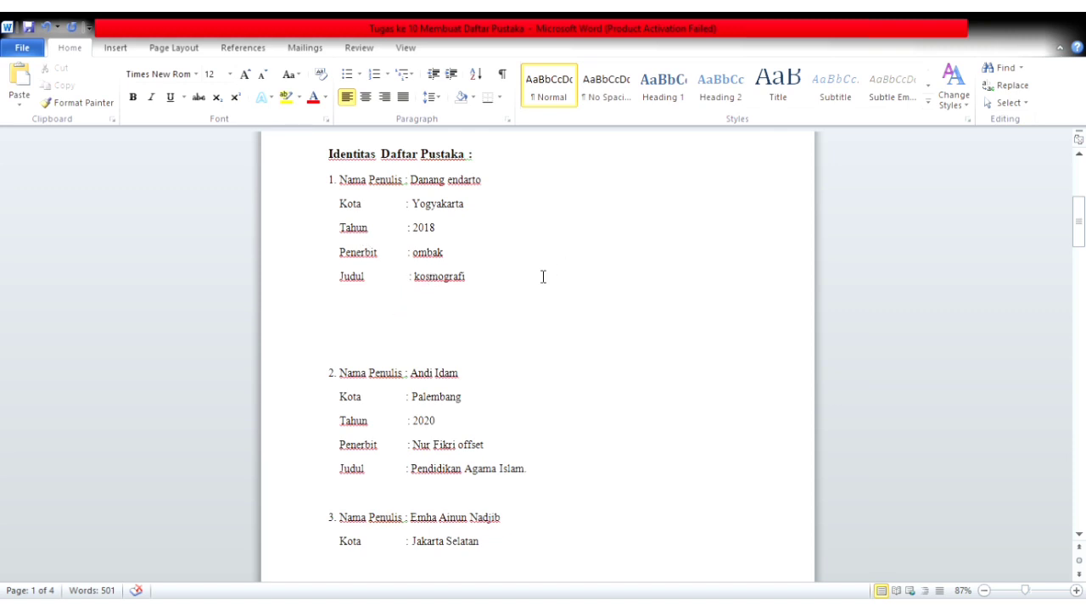
Below source 1, enter its bibliography entry with inverted author name, 2018, KOSMOGRAFI and Yogyakarta : Ombak, and italicize the book title
click(381, 305)
text(Endarto,Danang.2018.KOSMOGRAFI.Yogyakarta : Ombak.)
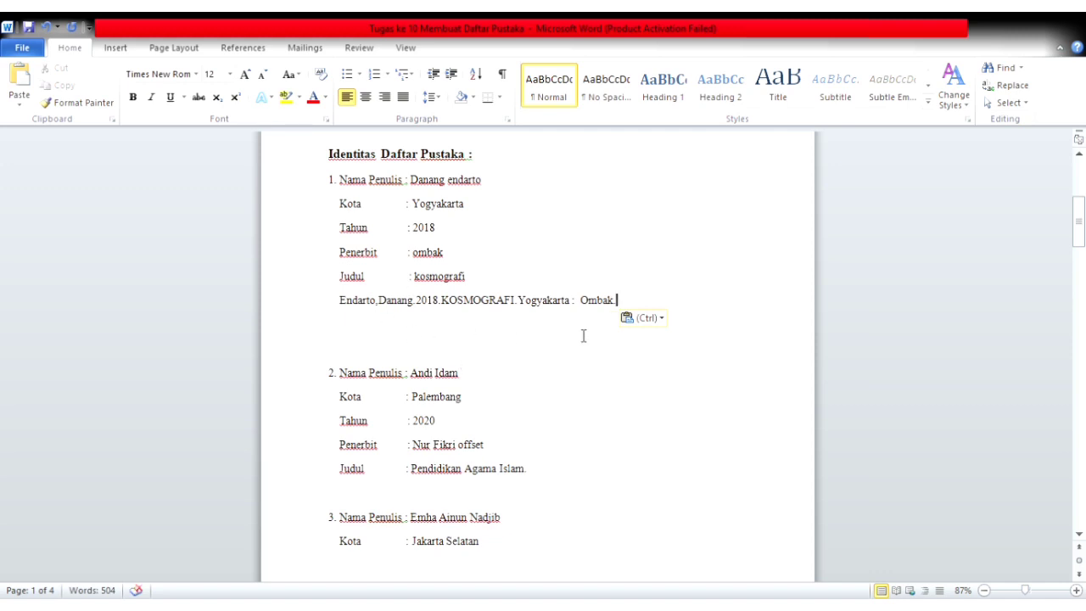
drag(442, 301, 520, 303)
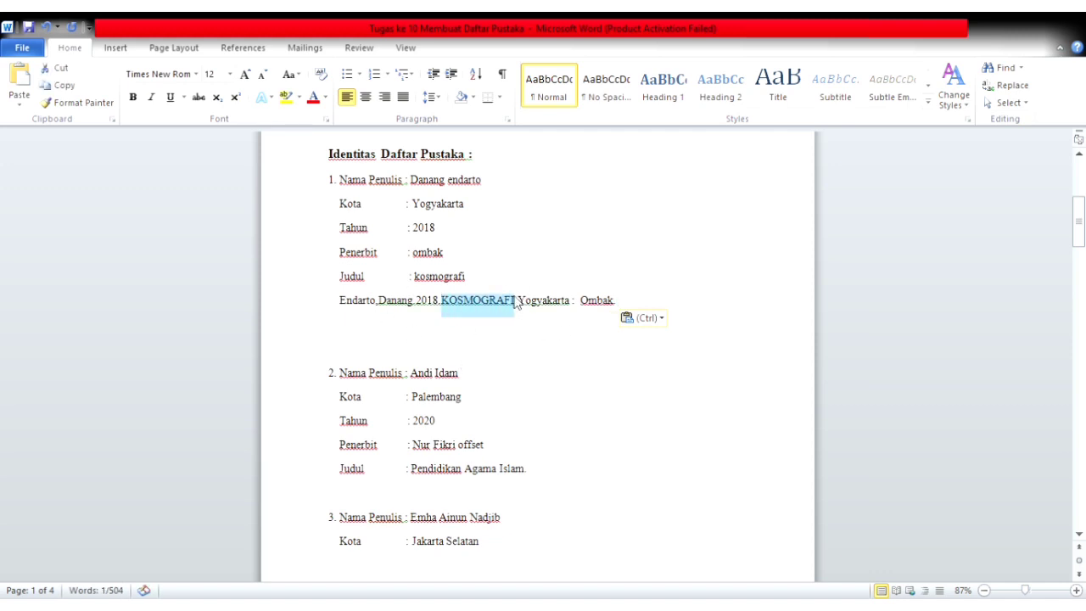
click(150, 97)
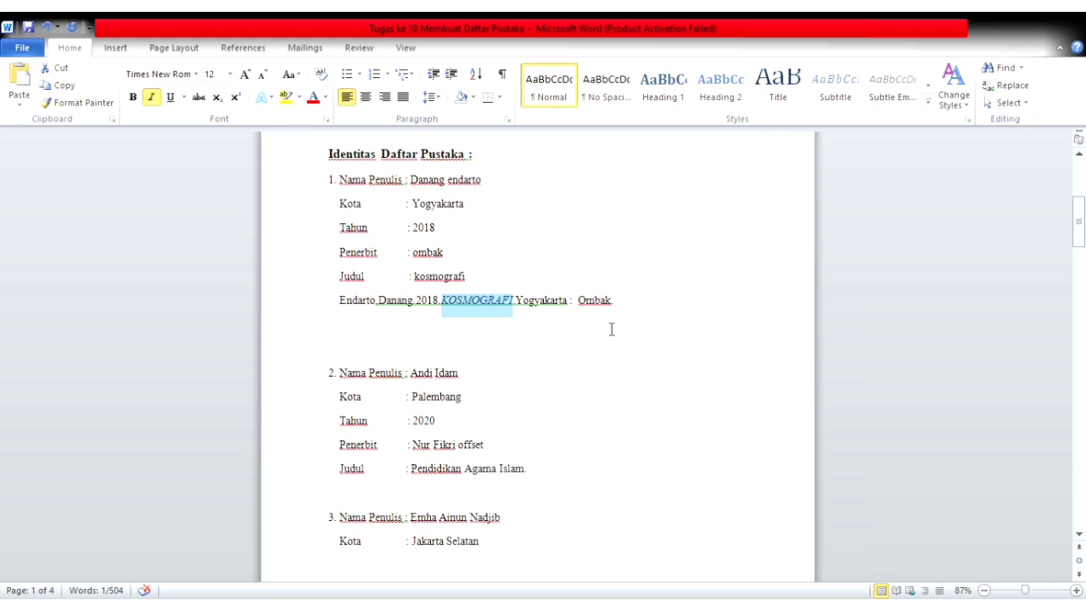
click(634, 305)
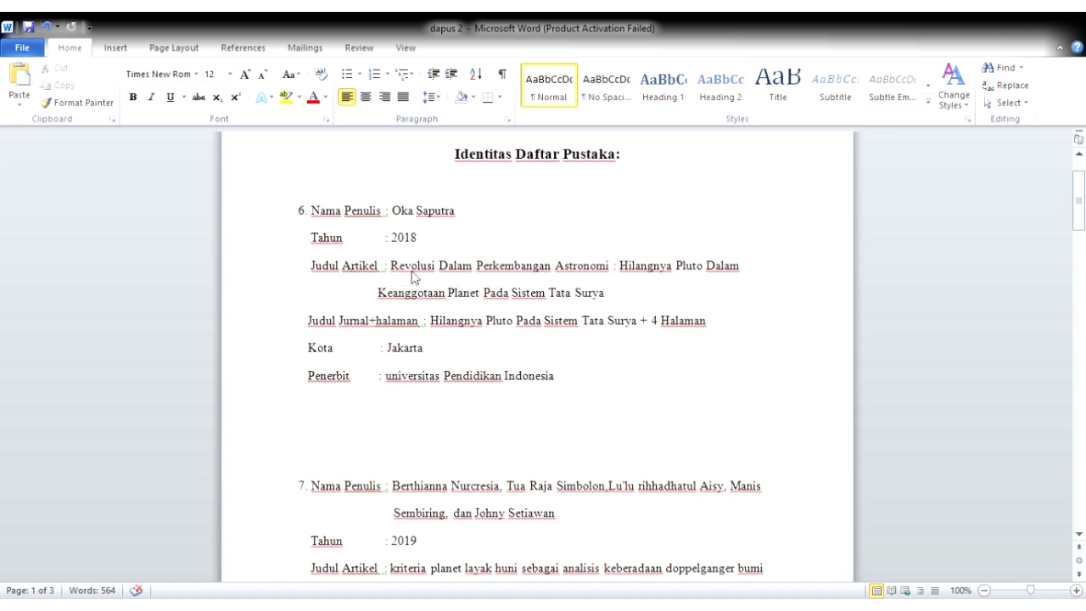
Below source 6, enter its inverted-author entry with 2018, the quoted article title, the journal title, vol 1,Nomor 1, and Jakarta : Universitas Pendidikan Indonesia
click(548, 293)
click(342, 420)
key(Up)
click(338, 433)
text(Saputra,Oka.2018."Revolusi Dalam Perkembangan Astronomi : Hilangnya Pluto Dalam Keanggotaan Planet aPda Sistem Tata Surya" dalam Hilangnya Pluto Pada Sistem Tata Surya vol 1,Nomor 1.Jakarta : Universitas Pendidikan Indonesia.)
scroll(488, 438, down, 1)
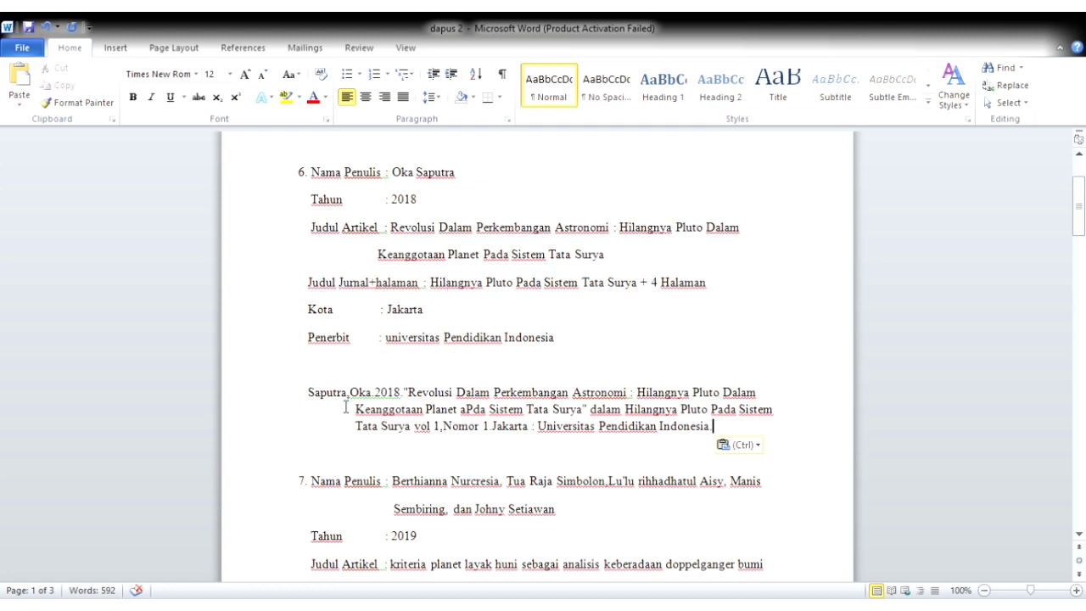
Italicize the journal title Hilangnya Pluto Pada Sistem Tata Surya in the entry below source 6
scroll(360, 392, up, 1)
scroll(360, 391, down, 1)
scroll(469, 400, down, 2)
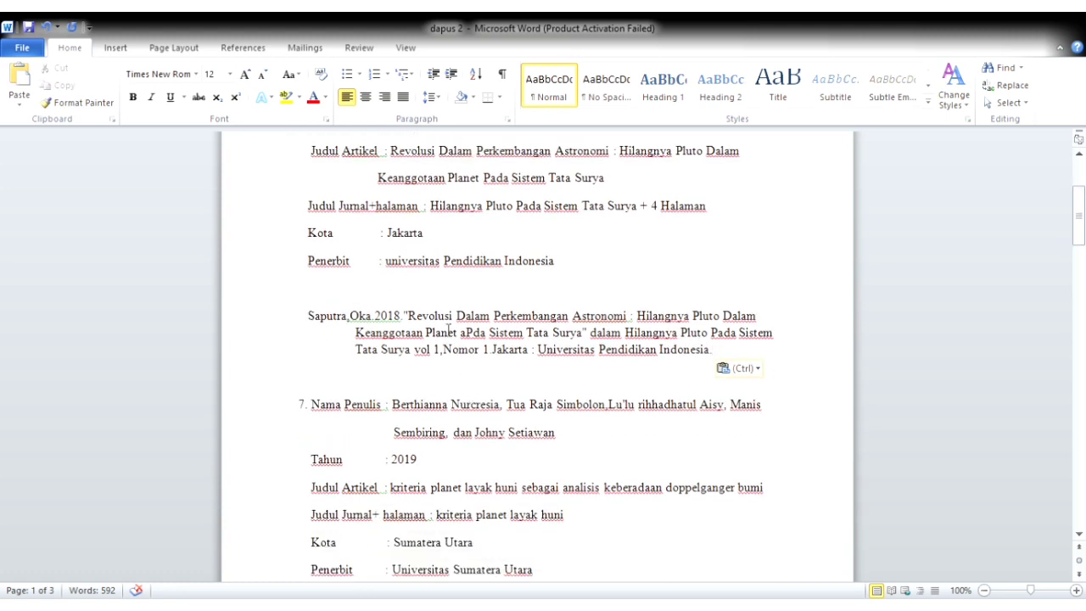
scroll(449, 330, up, 1)
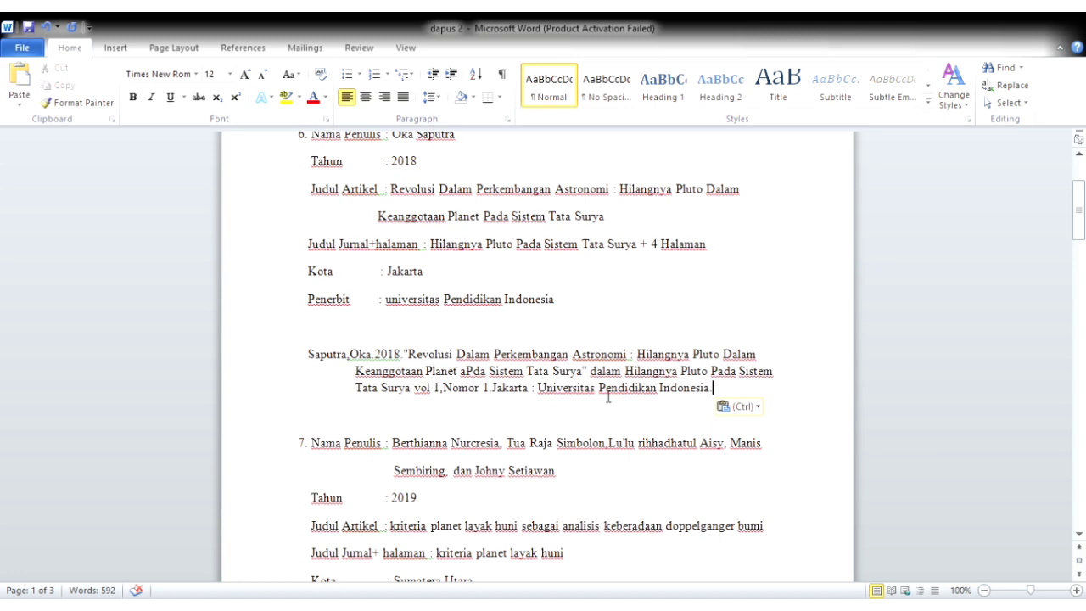
scroll(607, 396, down, 1)
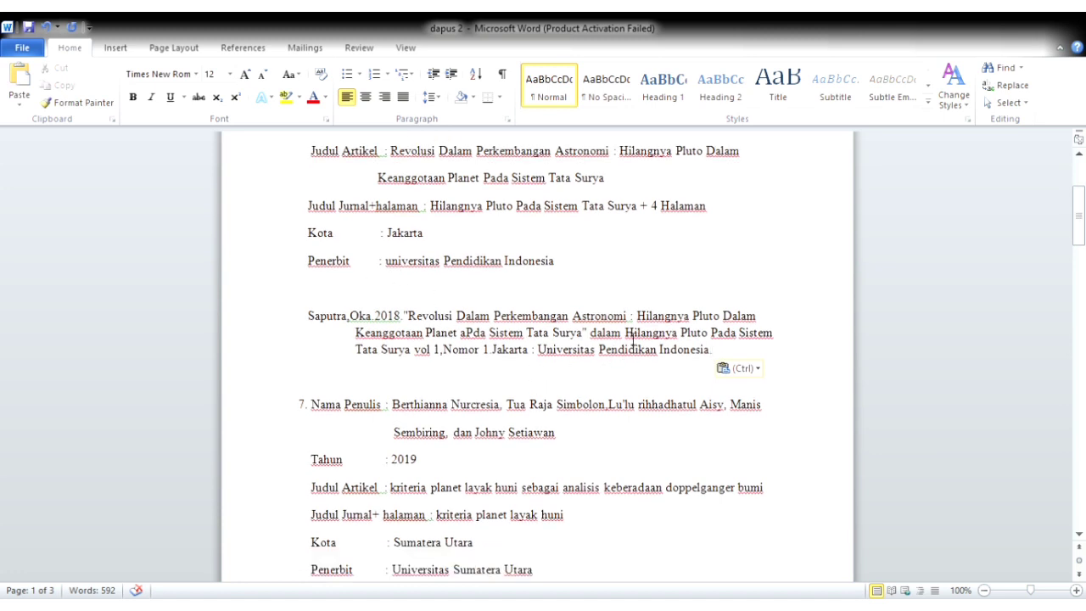
double_click(533, 372)
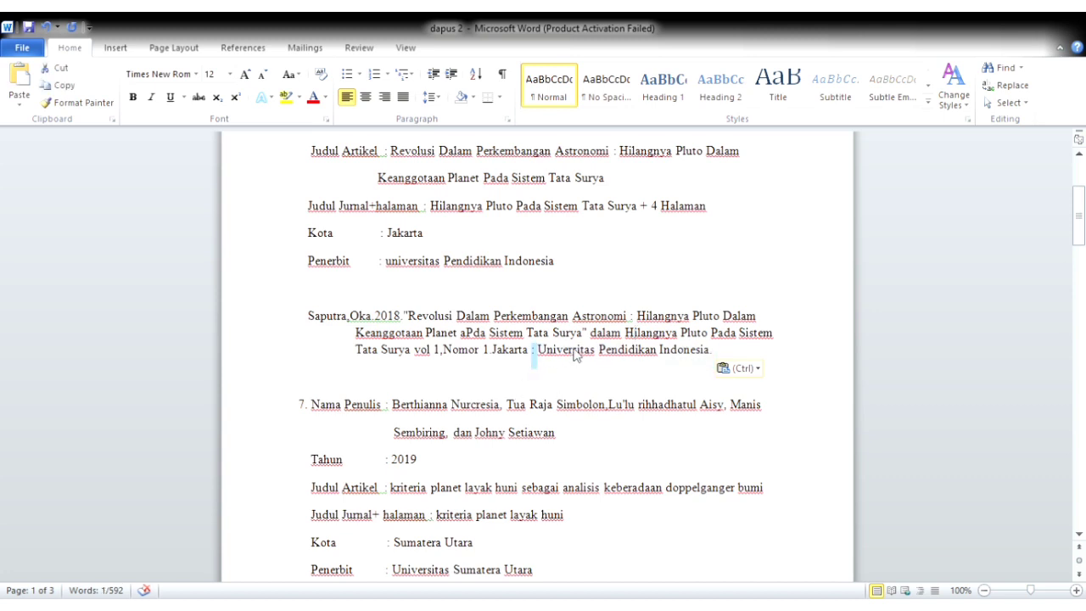
click(719, 280)
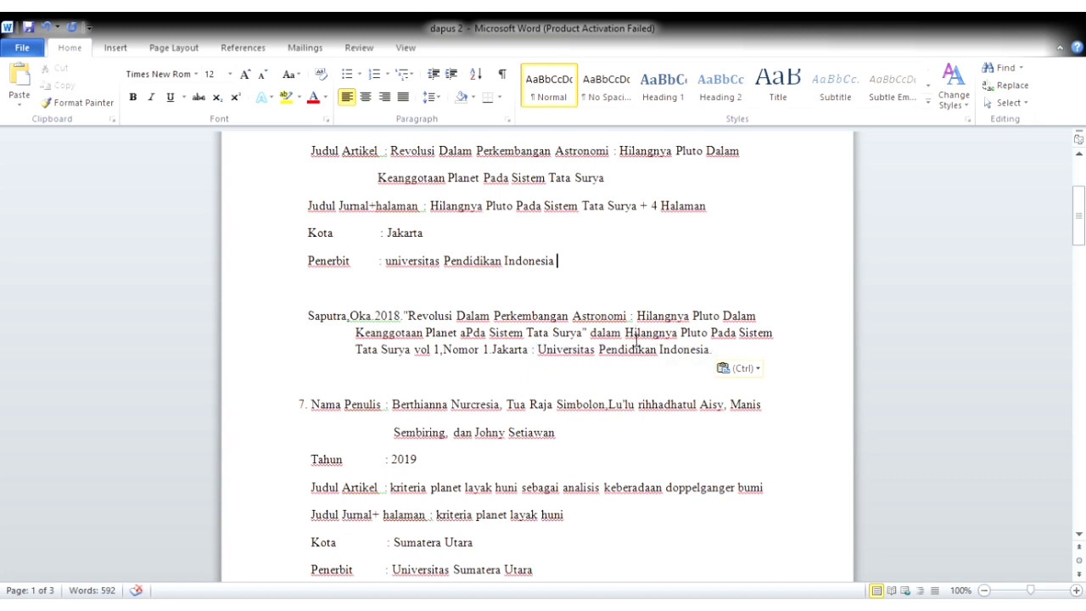
drag(634, 338, 410, 365)
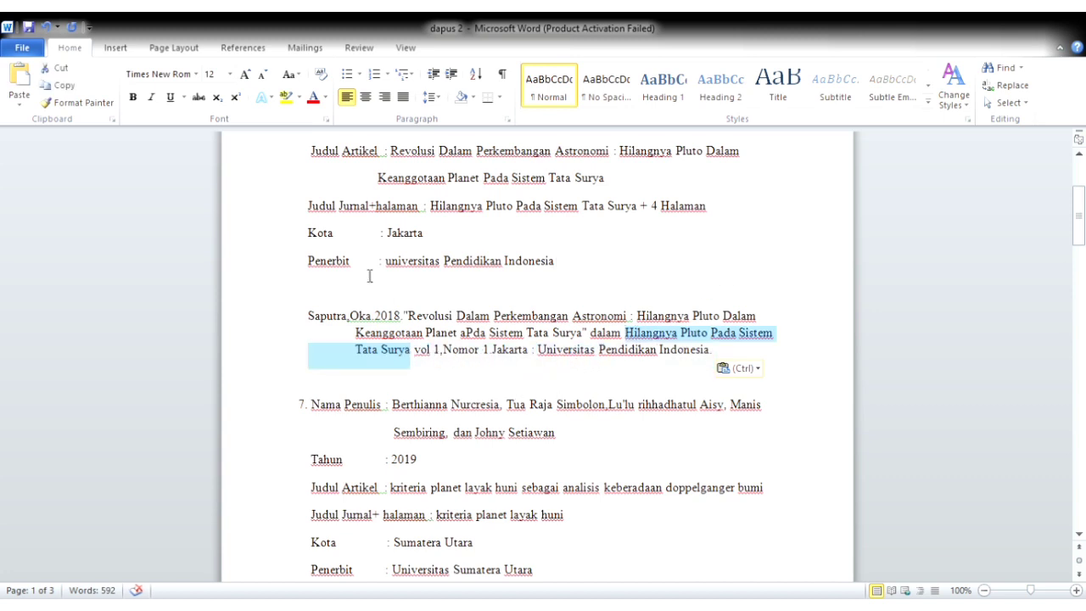
click(151, 96)
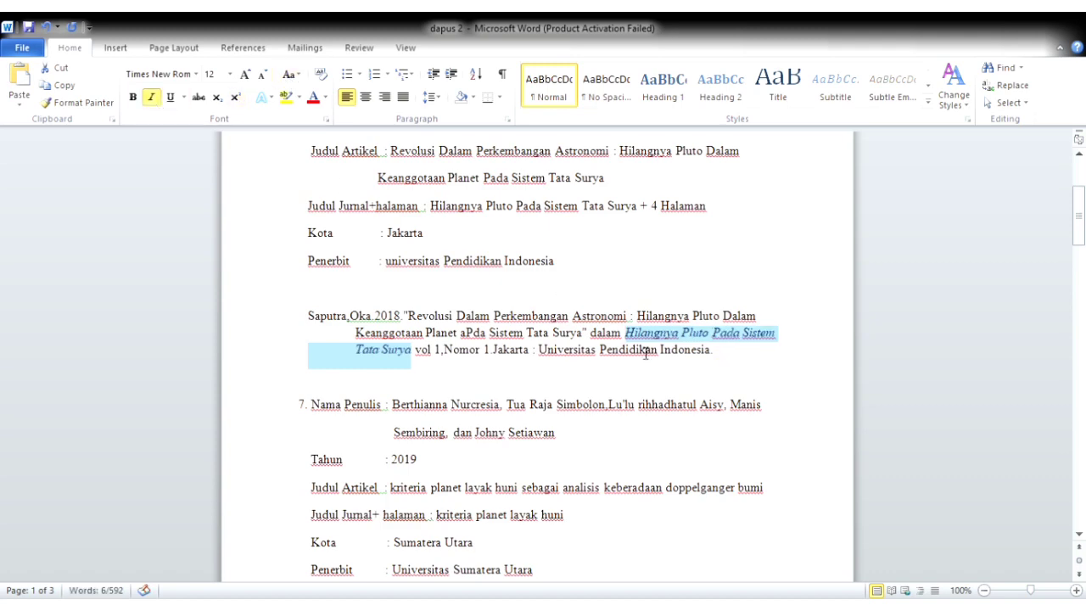
click(718, 373)
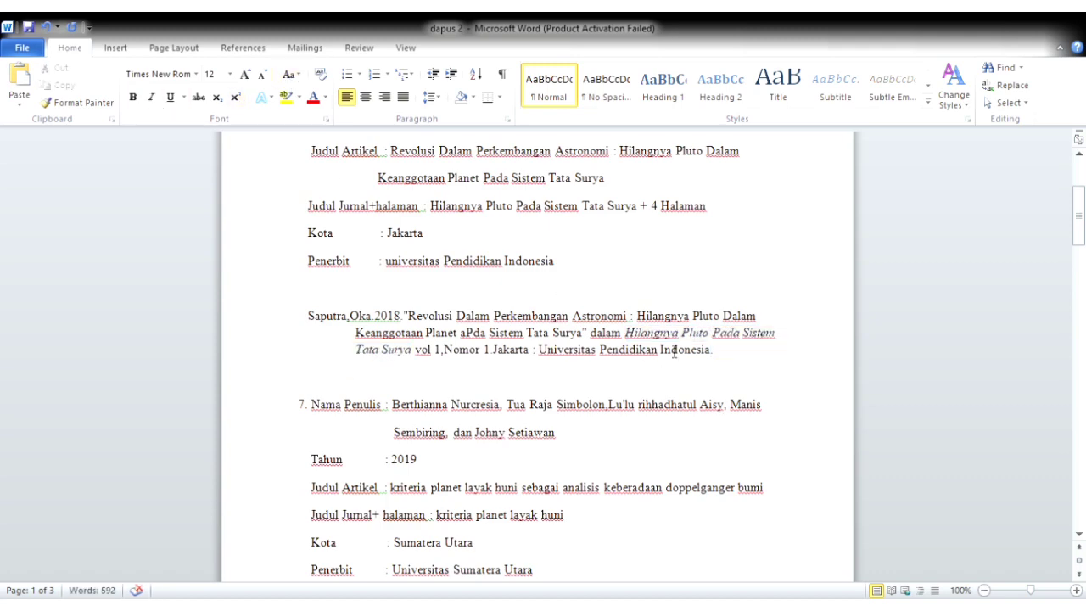
Sort the five journal entries under the Daftar Pustaka heading at the document's end alphabetically in ascending order
key(BackSpace)
scroll(674, 352, down, 4)
scroll(675, 352, up, 4)
drag(1080, 239, 1082, 481)
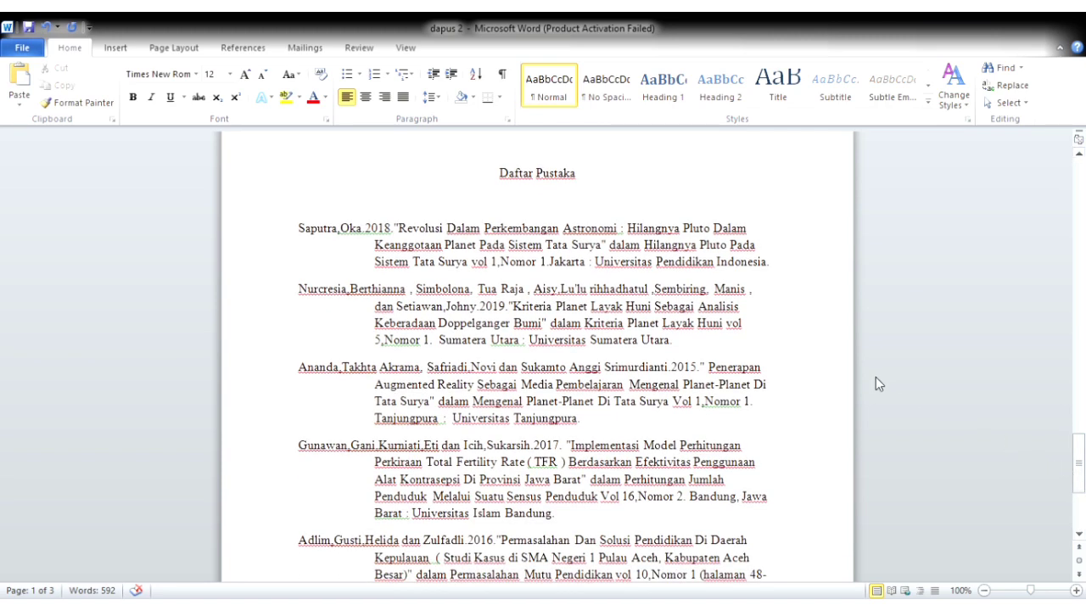
scroll(549, 269, up, 2)
scroll(549, 272, down, 4)
scroll(552, 274, down, 2)
scroll(554, 276, up, 6)
scroll(556, 278, down, 3)
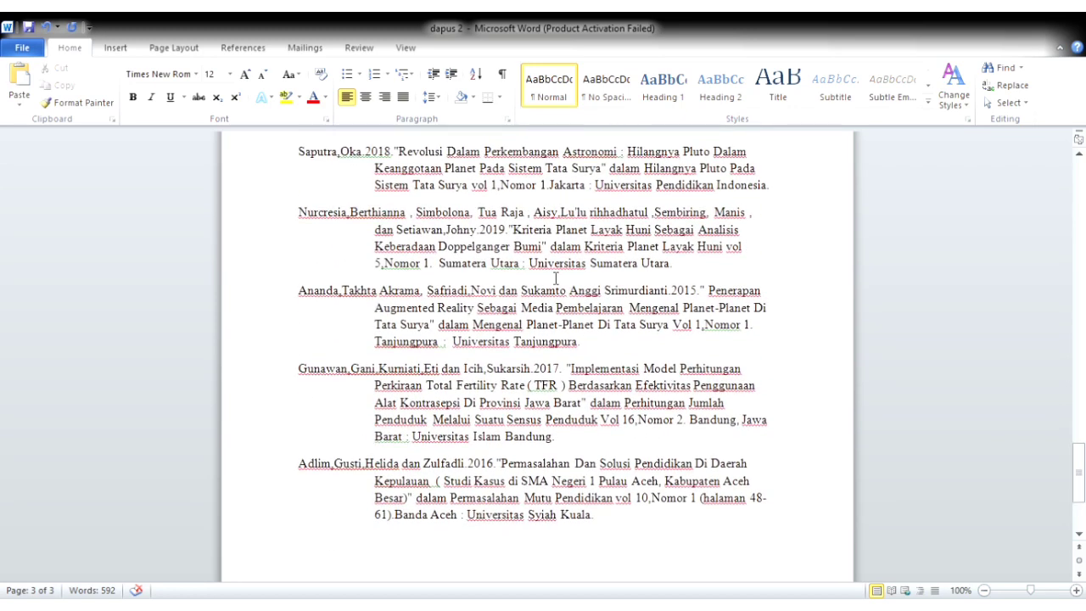
drag(311, 160, 727, 514)
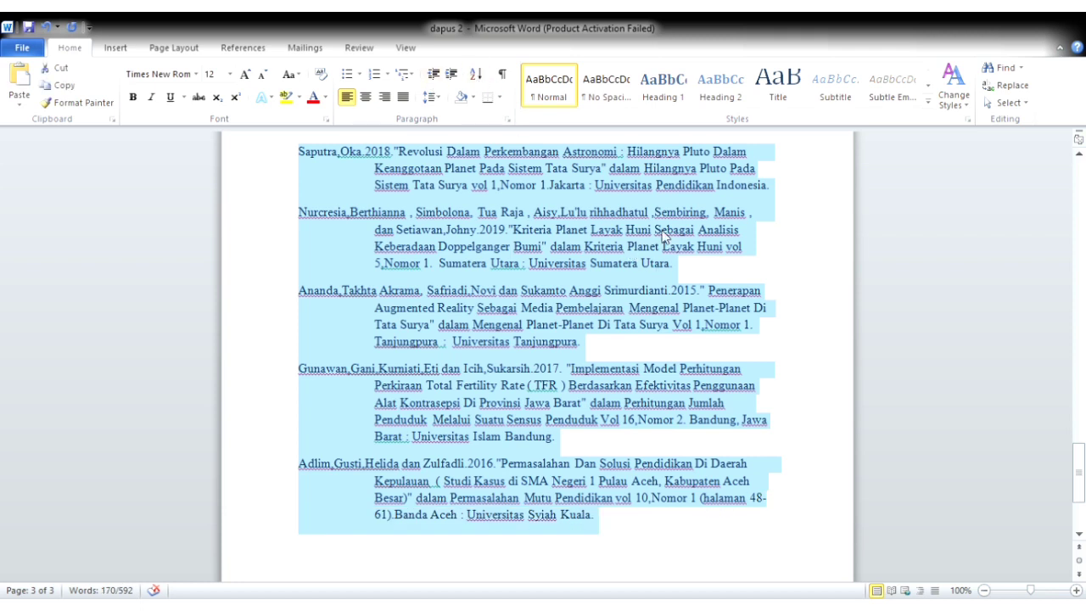
click(603, 408)
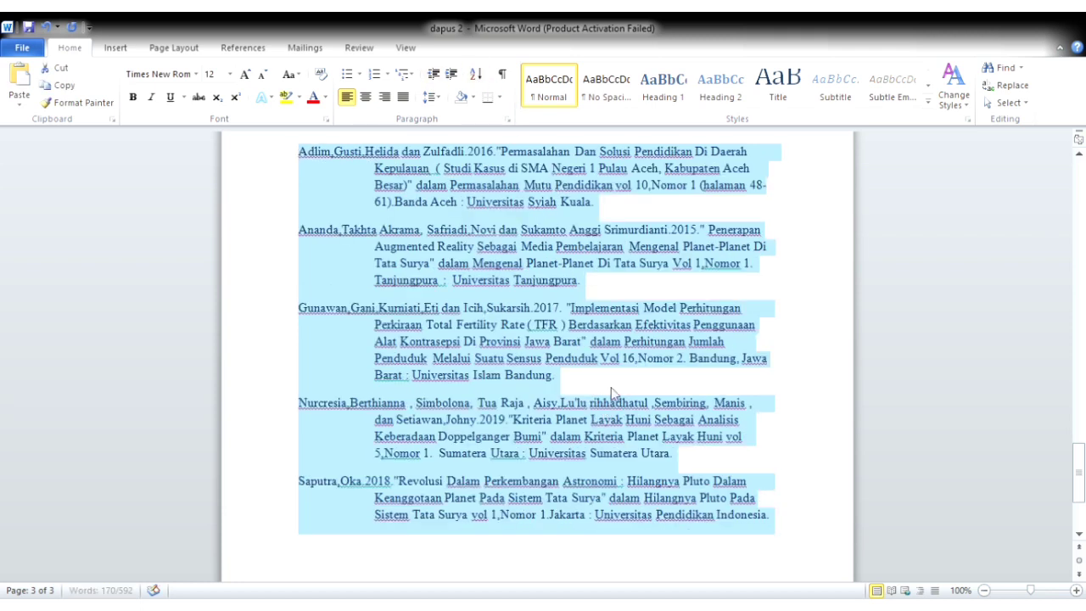
click(617, 391)
scroll(619, 392, up, 5)
scroll(620, 392, up, 4)
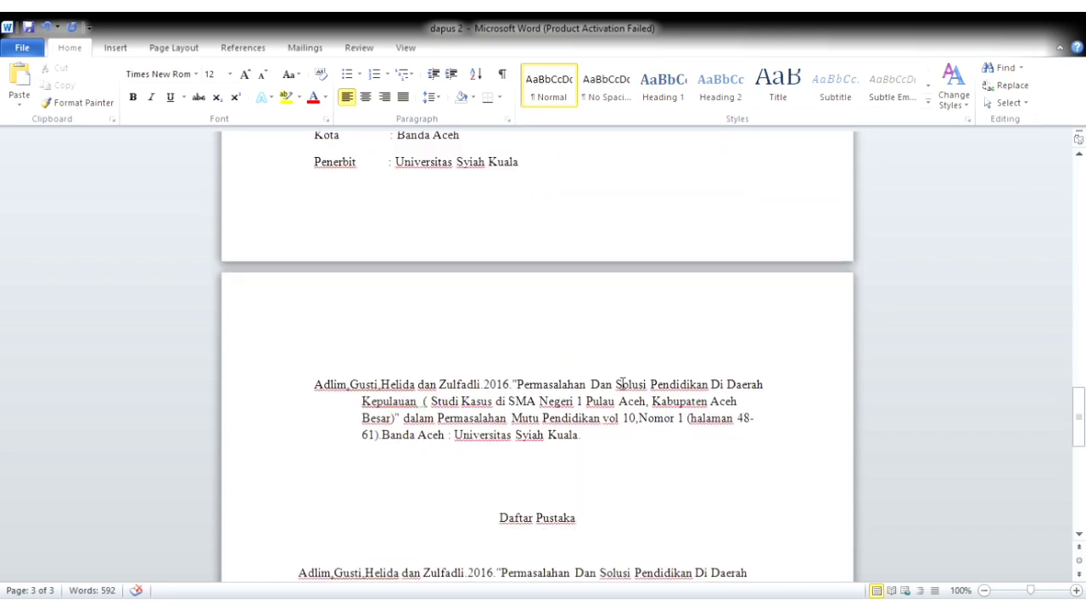
scroll(622, 385, down, 9)
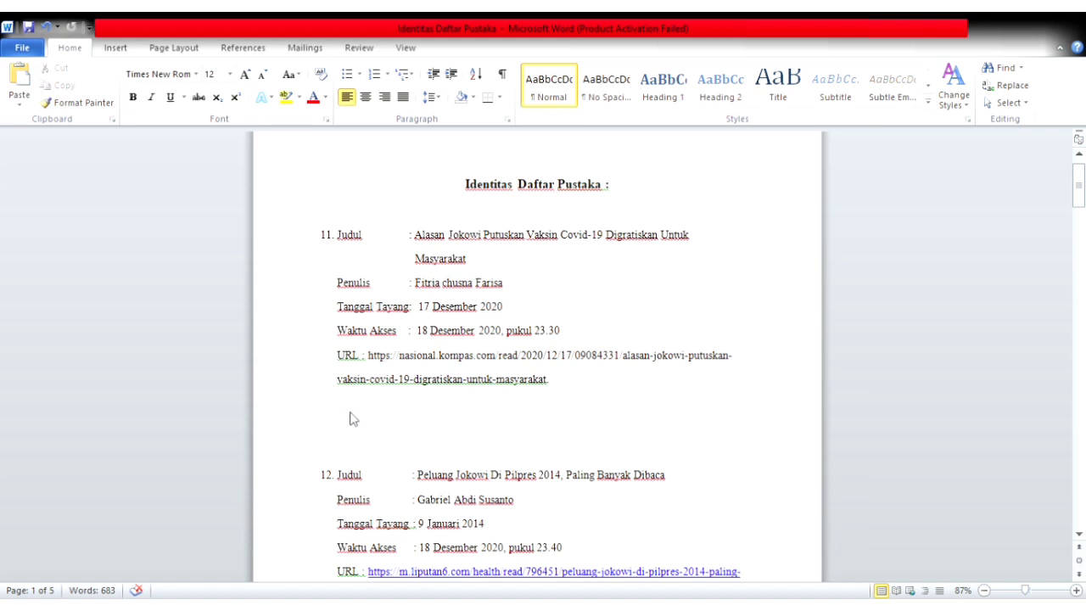
Below source 11, enter its inverted-author web entry with 2020, the quoted article title, the nasional.kompas.com URL, and diakses pada 18 Desember 2020 pukul 23.30
click(549, 379)
key(Return)
key(Return)
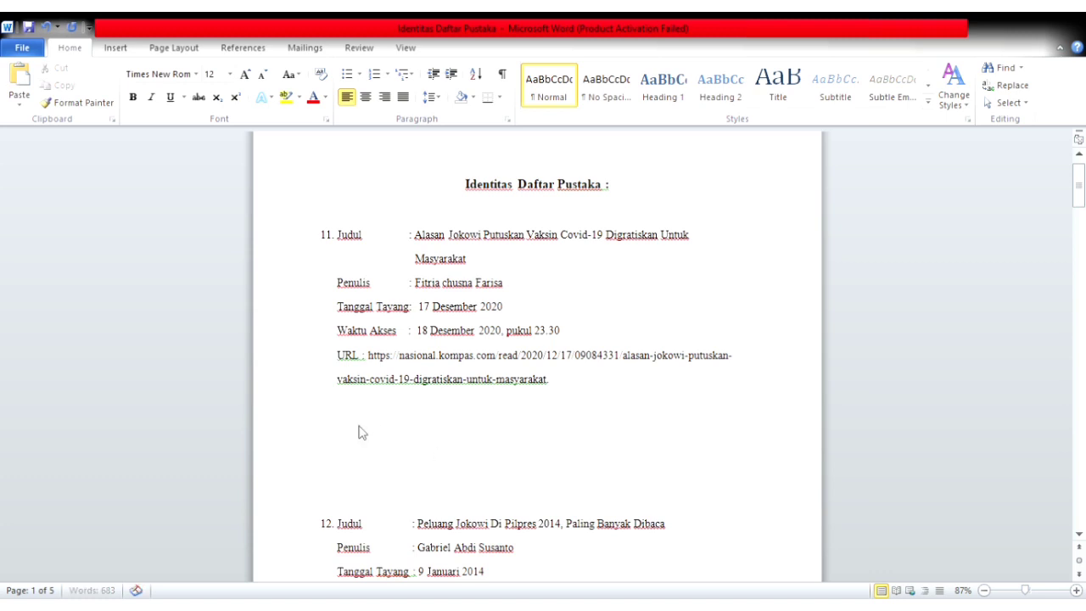
text(Farisa,Fitria chusna.2020. "Alasan Jokowi Putuskan Vaksin Covid-19 Digratiskan Untuk Masyarakat", https://nasional.kompas.com/read/2020/12/17/09084331/alasan-jokowi-putuskan-vaksin-covid-19-digratiskan-untuk-masyarakat , diakses pada 18 Desember 2020 pukul 23.30.)
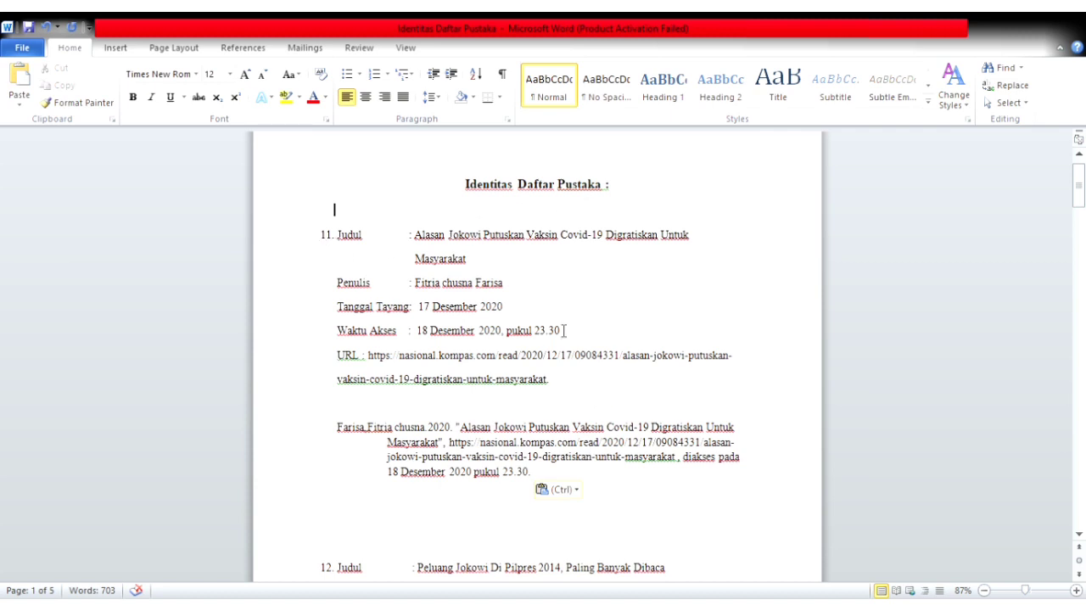
Examine the remaining web sources and the combined alphabetical Daftar Pustaka in the document Tugas ke 10 Membuat Daftar Pustaka
scroll(471, 267, down, 3)
scroll(470, 267, down, 15)
scroll(471, 267, down, 20)
scroll(471, 267, up, 5)
scroll(471, 268, down, 1)
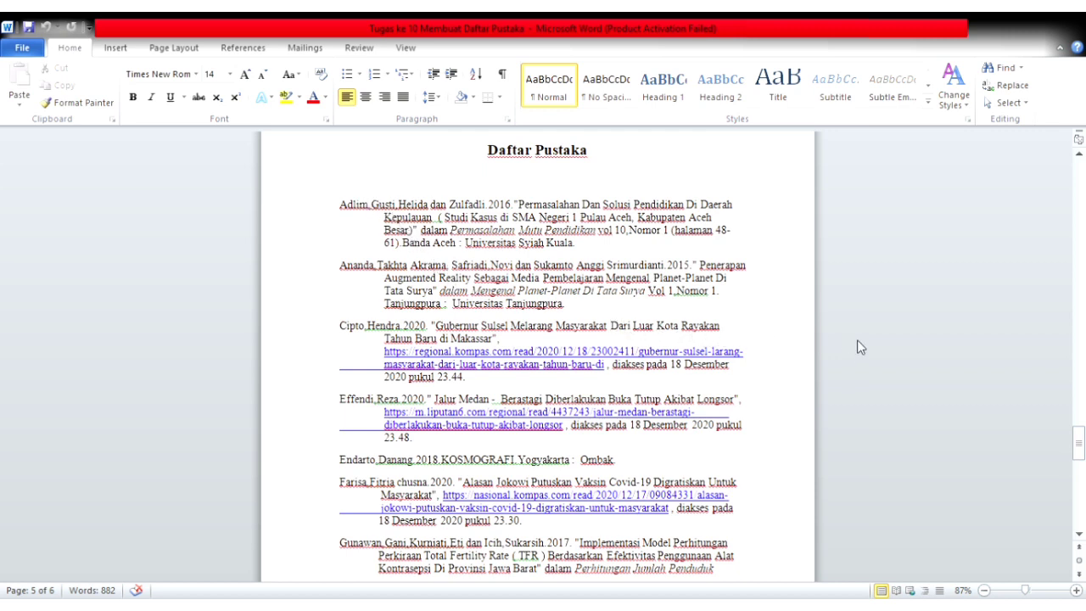
scroll(753, 394, down, 5)
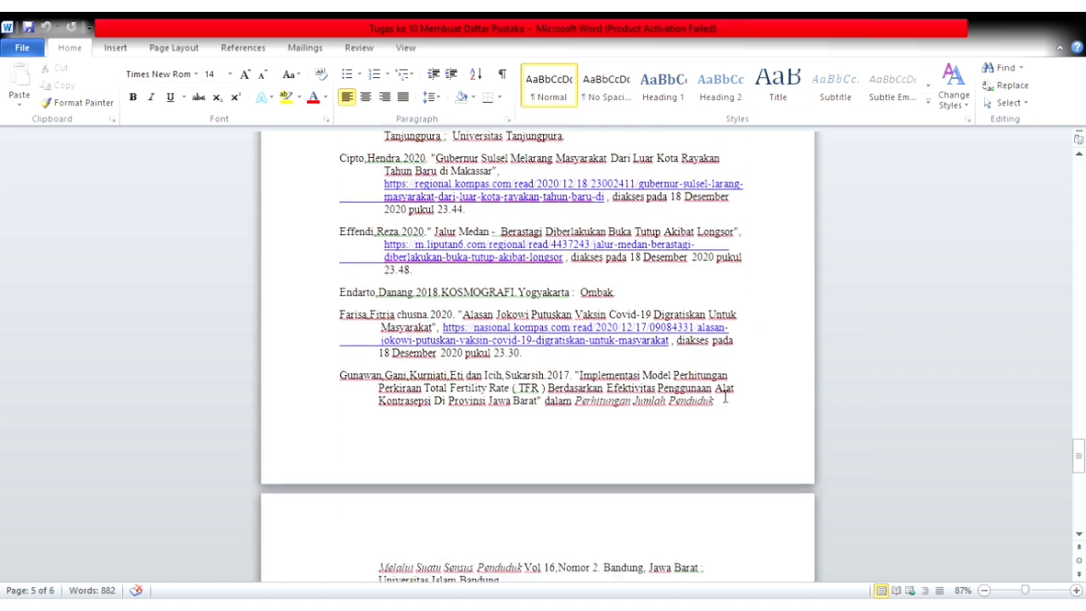
scroll(725, 396, down, 10)
scroll(724, 399, up, 5)
scroll(723, 386, up, 1)
scroll(726, 387, down, 4)
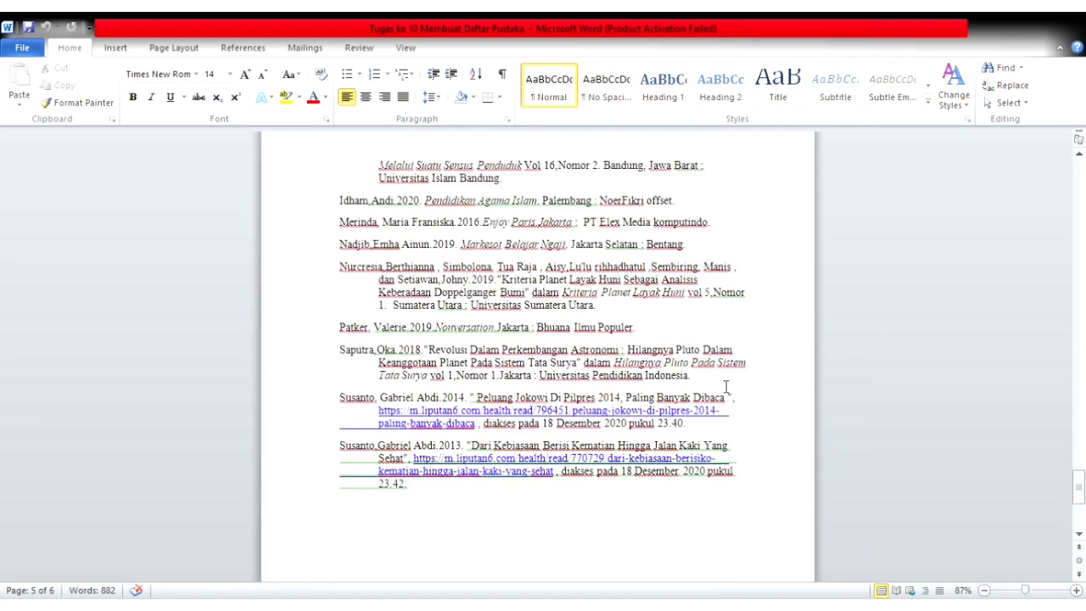
scroll(726, 387, up, 10)
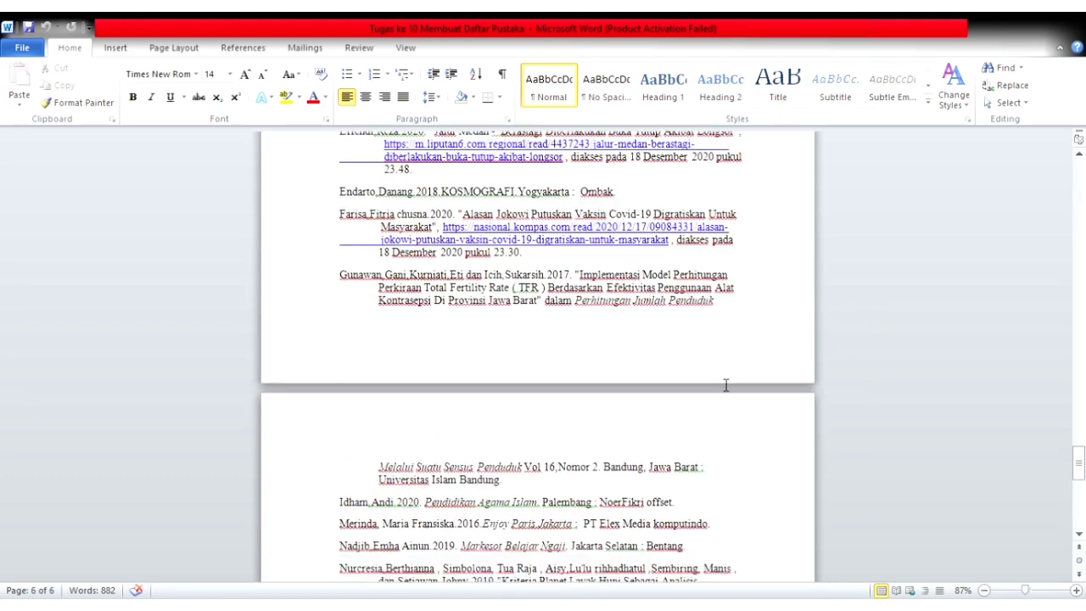
scroll(725, 386, up, 4)
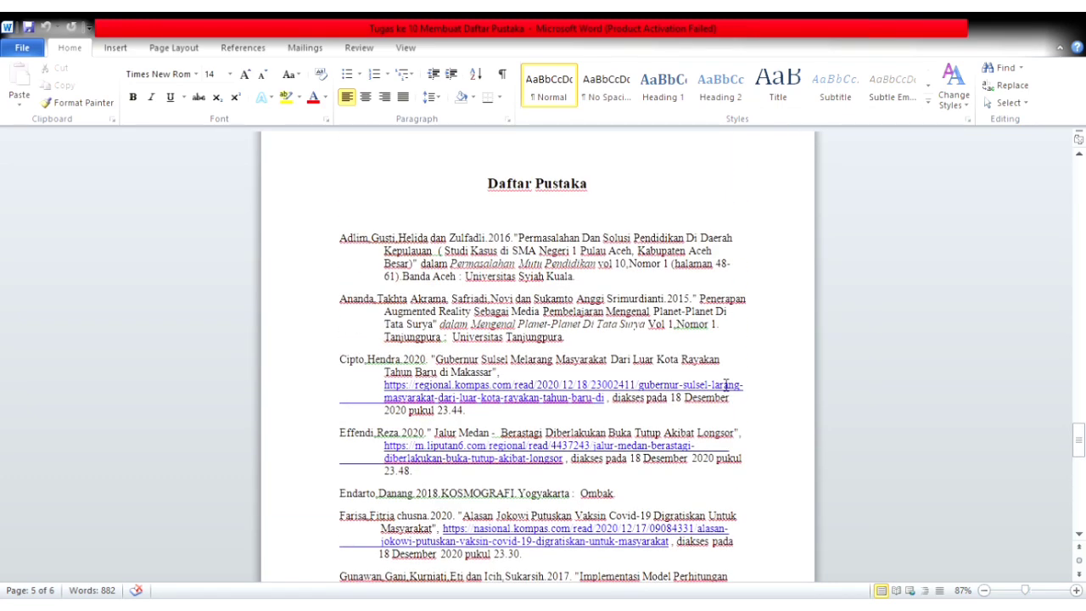